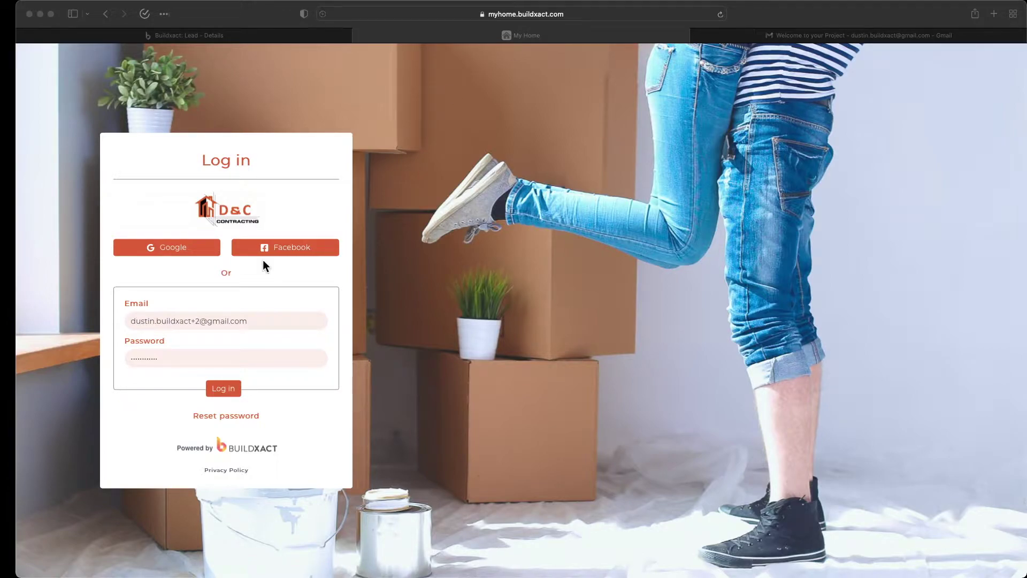
Bring the browser window with the My Home login form into focus.
left_click(221, 394)
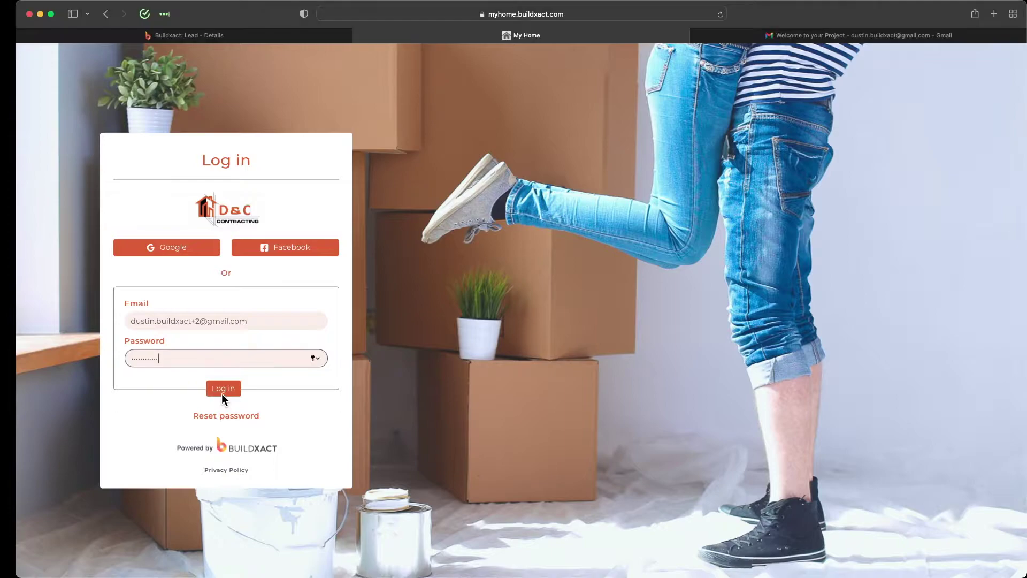
Submit the login details to reach the Projects page with its single project.
left_click(221, 394)
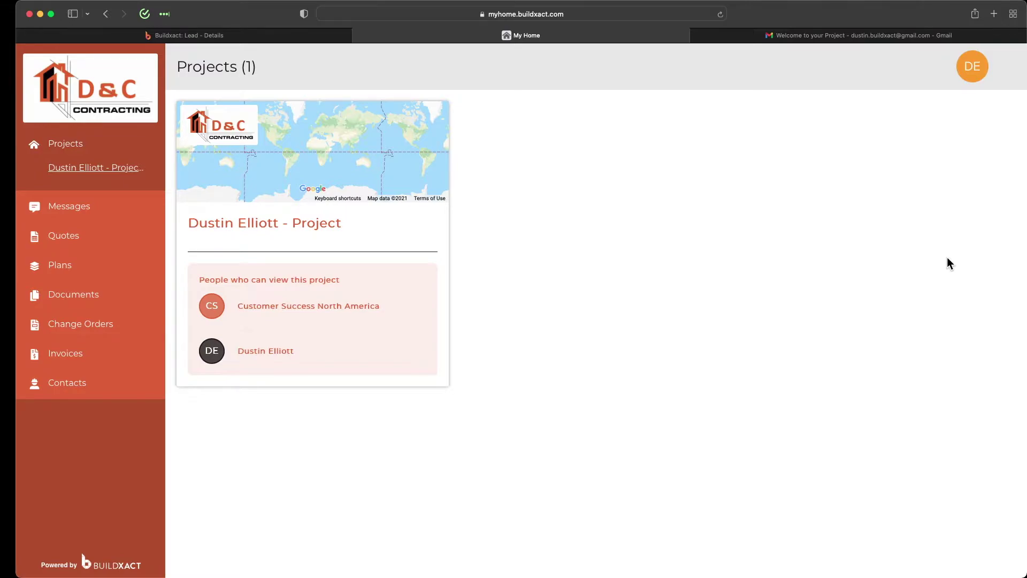
Open the project's Messages and read the Welcome! message.
left_click(252, 231)
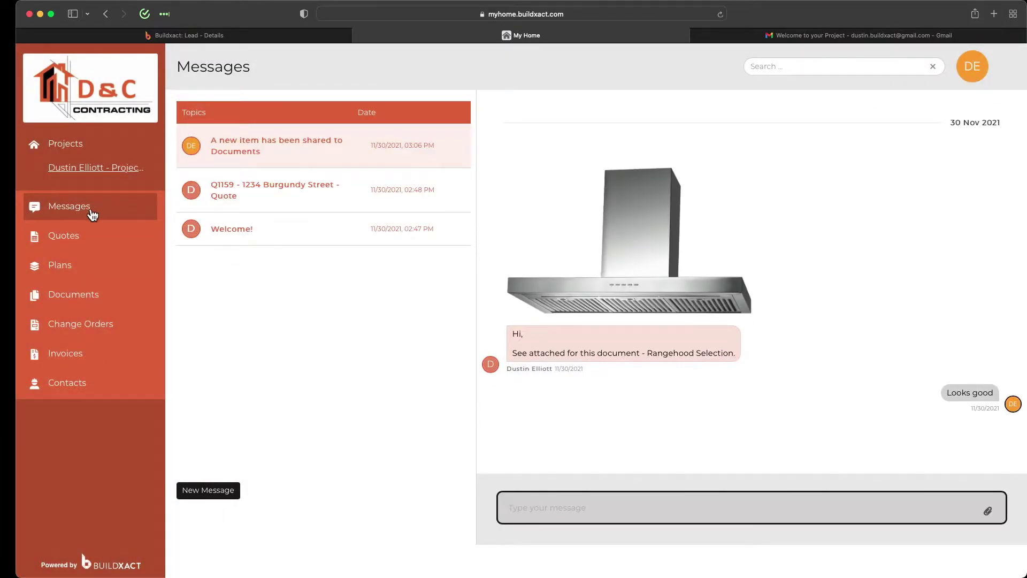
left_click(276, 243)
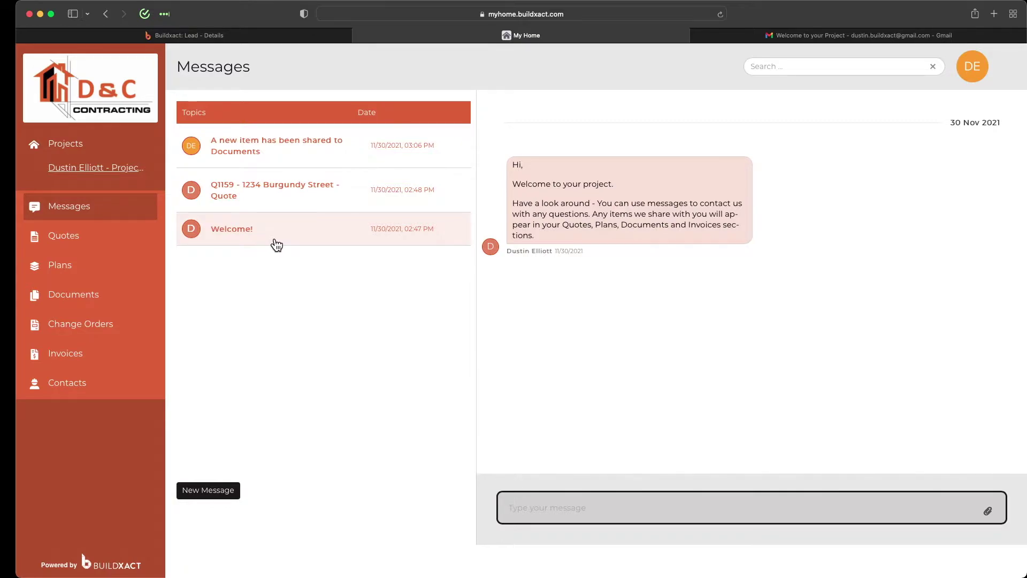
left_click_drag(514, 162, 567, 239)
left_click(567, 239)
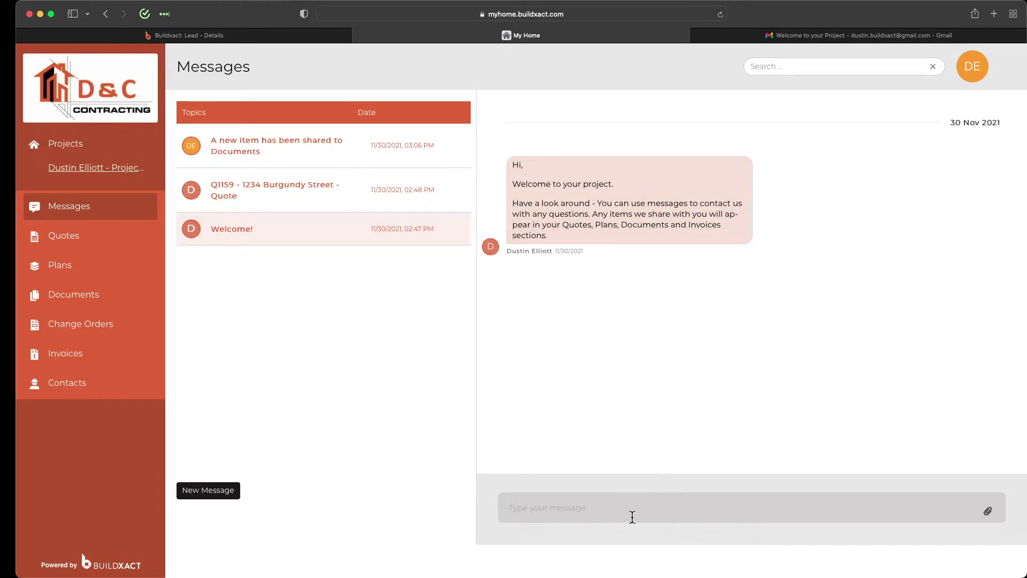
Read the Q1159 quote and shared-document messages, then open quote Q1159 in Quotes.
left_click(386, 204)
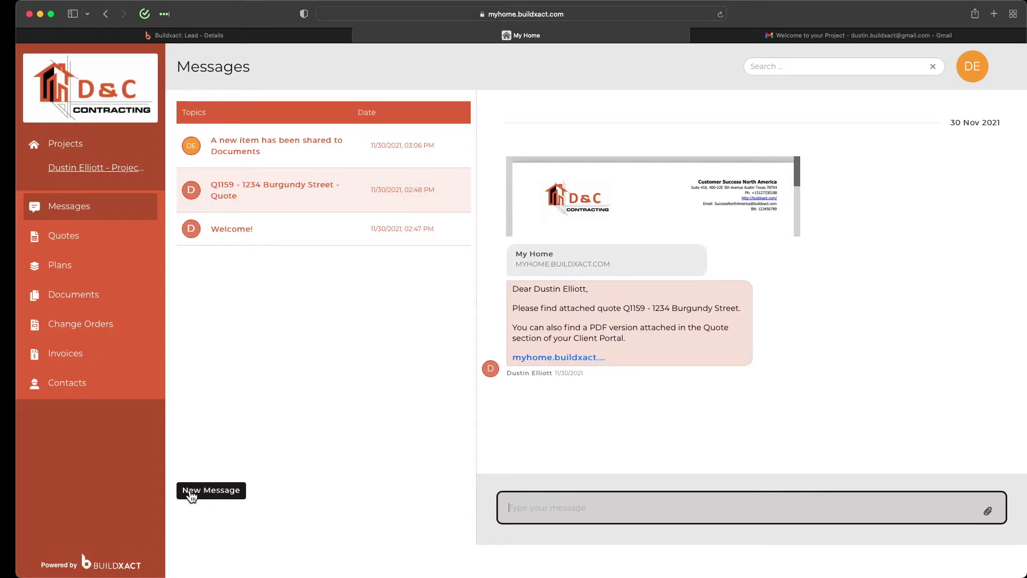
left_click(374, 150)
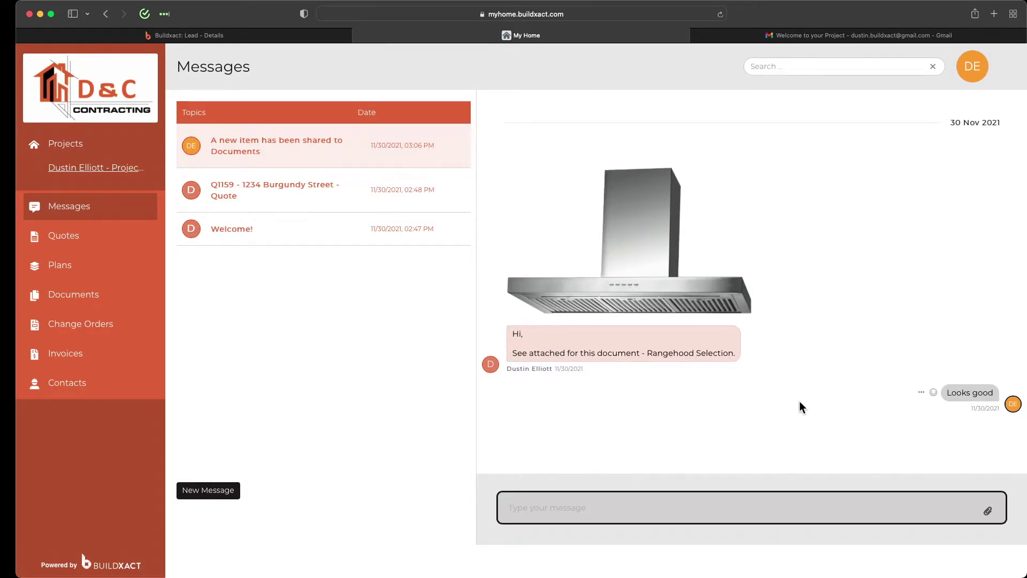
left_click(91, 241)
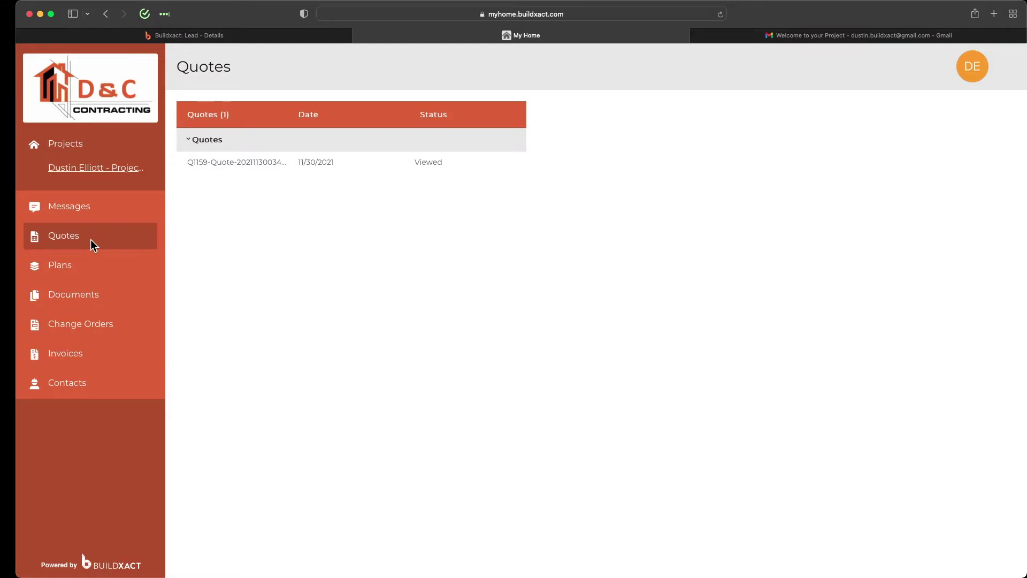
left_click(245, 163)
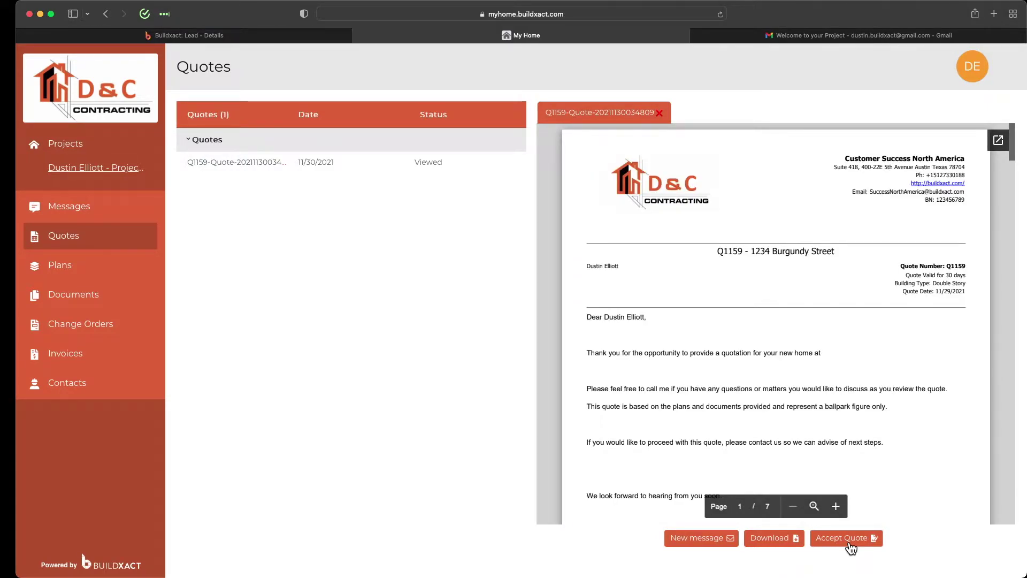
Check the empty Plans page, then go on to Documents.
left_click(114, 262)
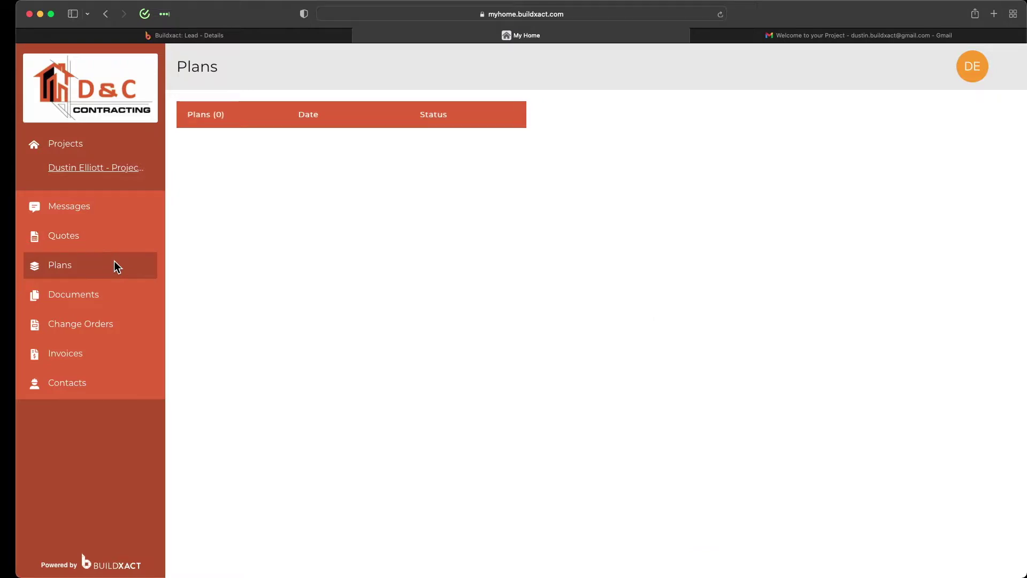
left_click(108, 293)
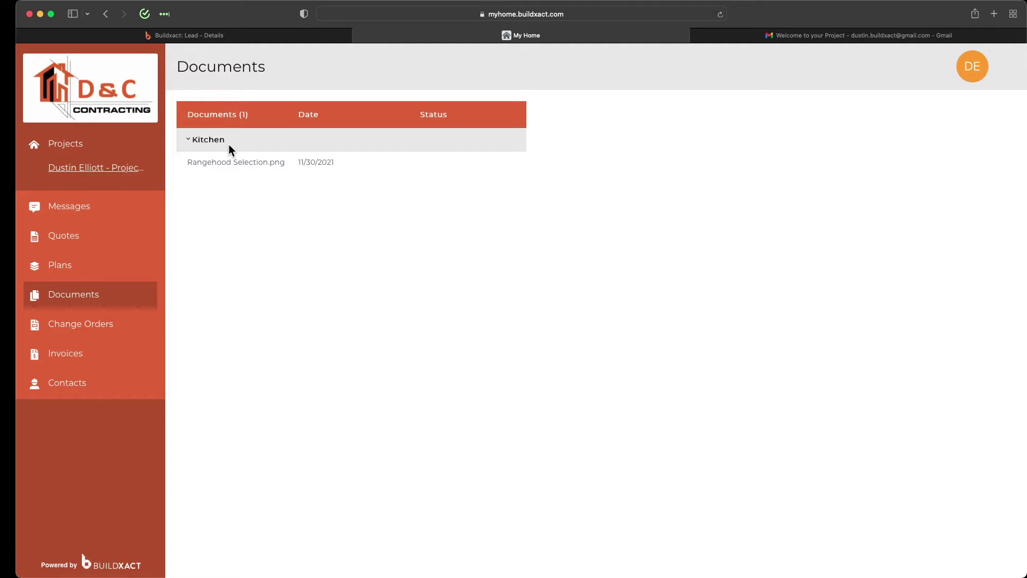
After reviewing Rangehood Selection.png under Kitchen, go to the empty Change Orders page.
left_click(81, 333)
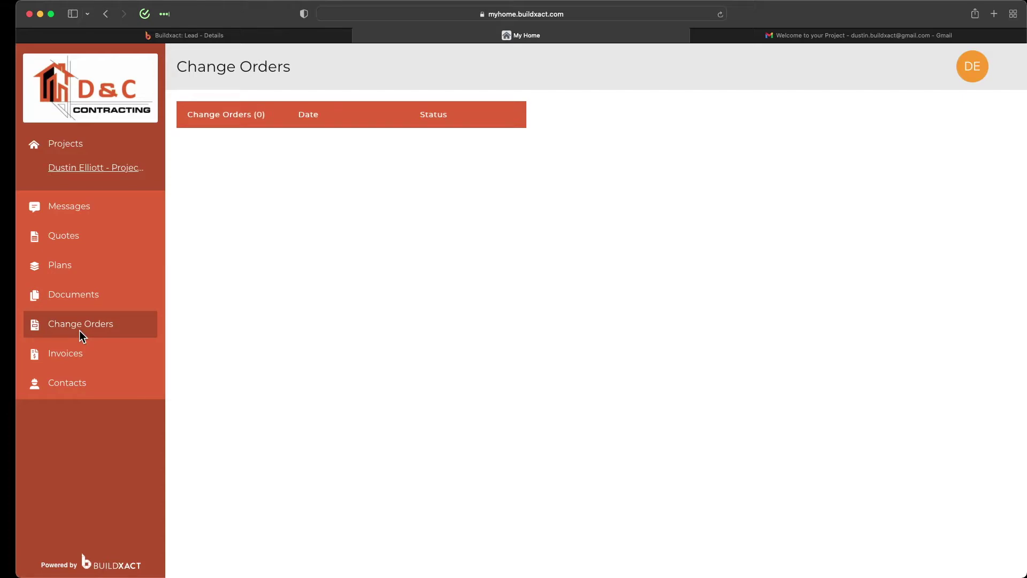
View the empty Invoices page, then the builder's Contacts details and Portfolio.
left_click(70, 358)
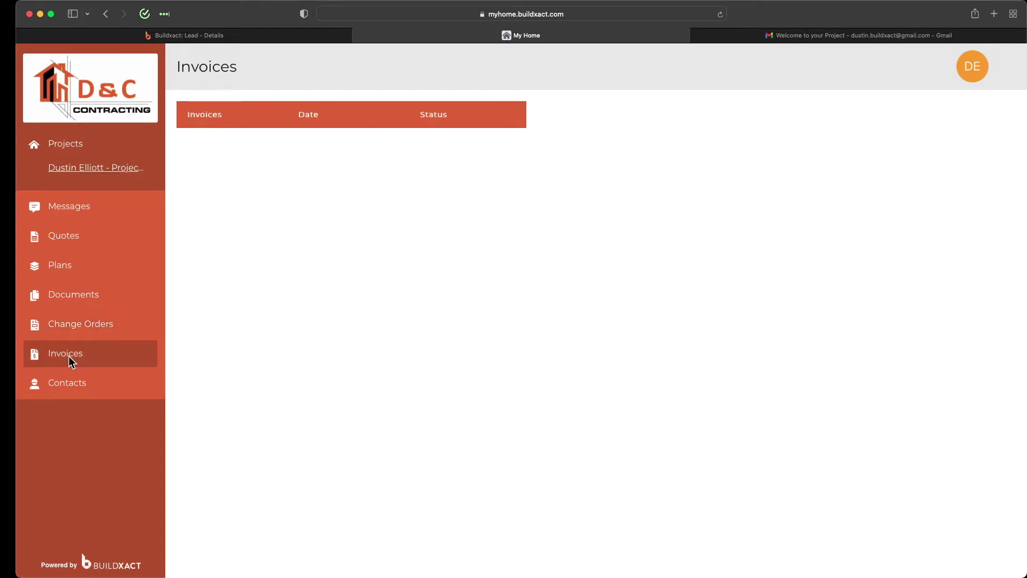
left_click(93, 386)
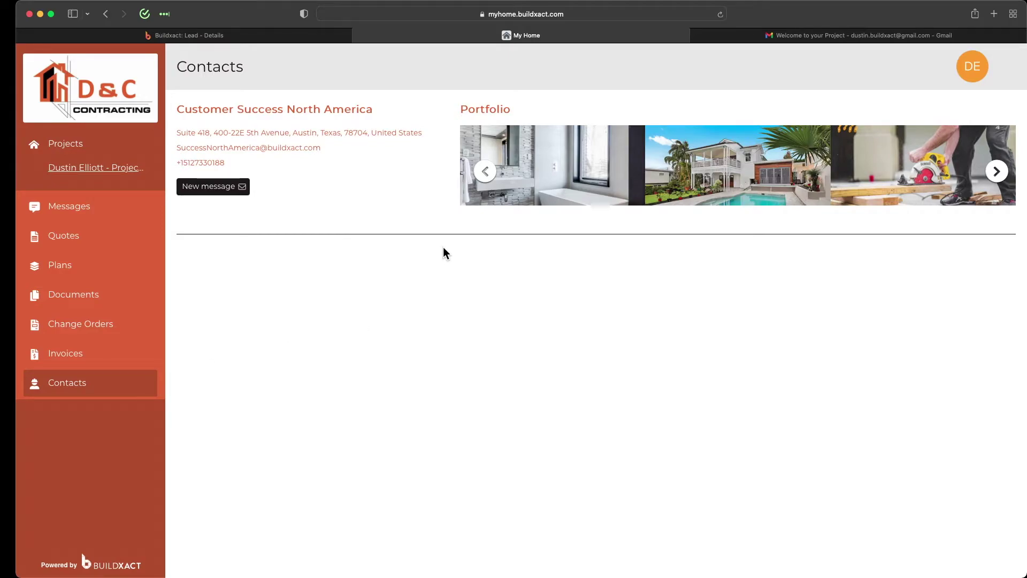
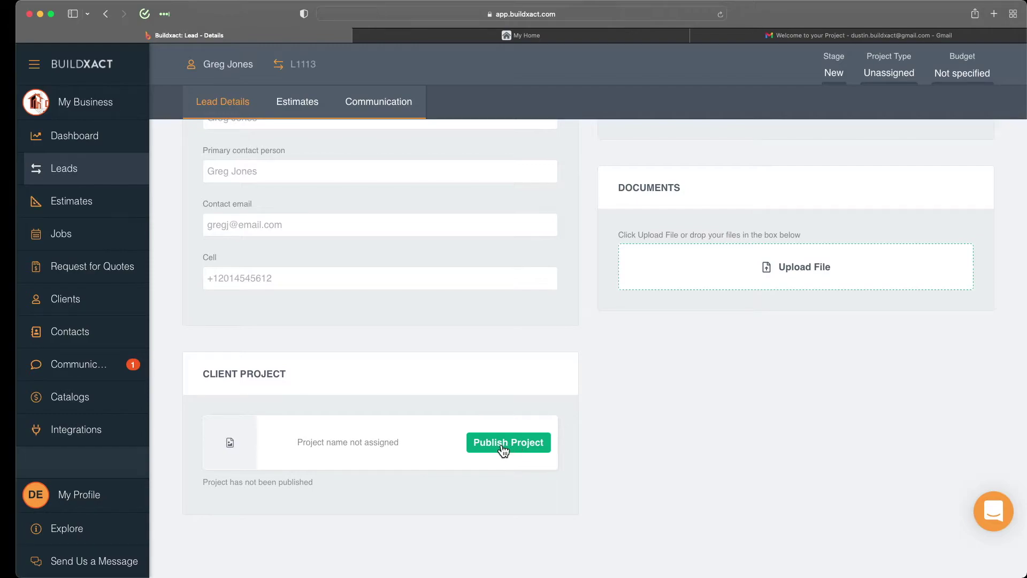
Publish the client project with its default Welcome! subject and message, confirming the can't-remove warning.
left_click(503, 448)
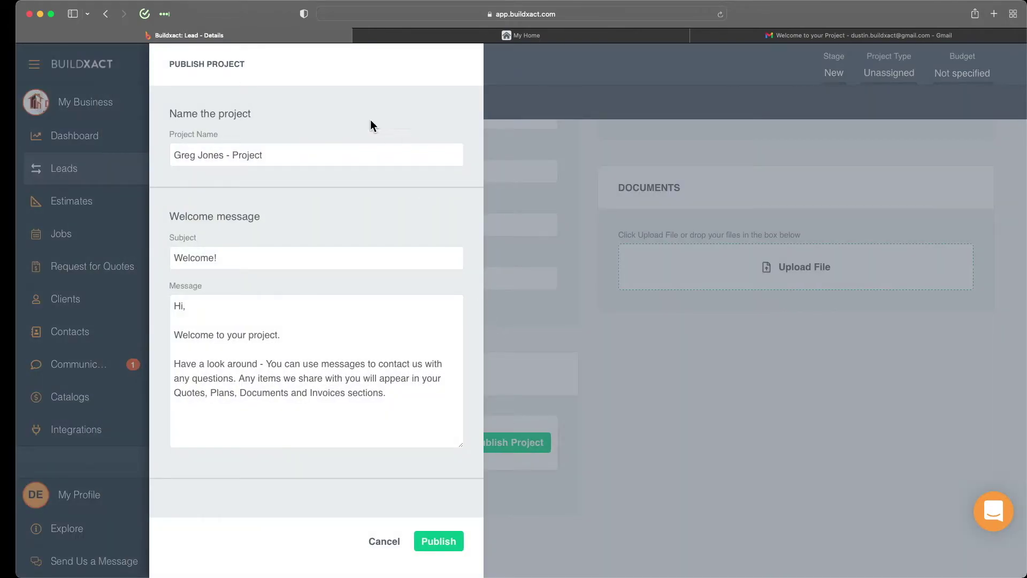
left_click(378, 381)
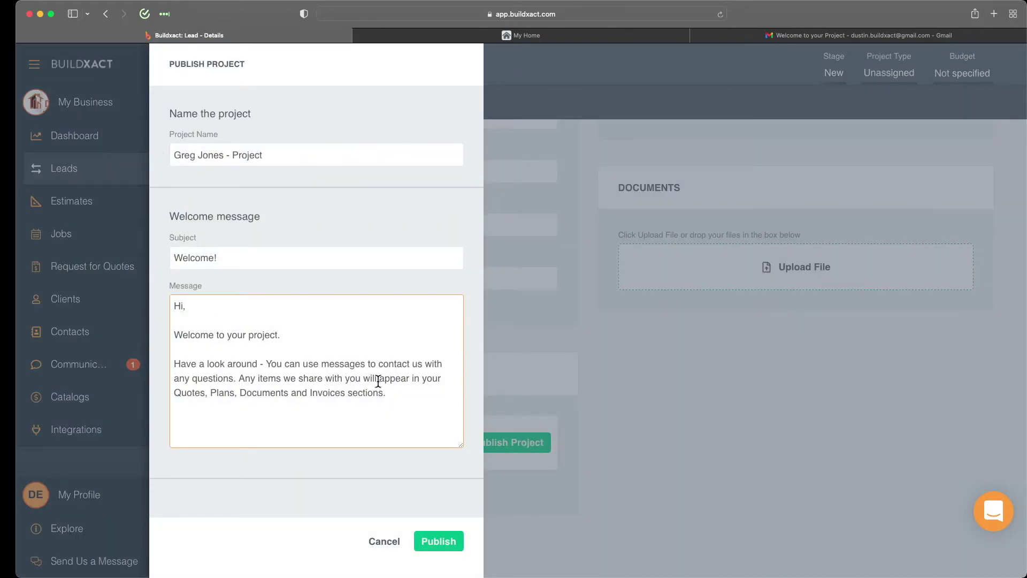
left_click_drag(397, 397, 179, 311)
left_click(407, 398)
left_click(440, 541)
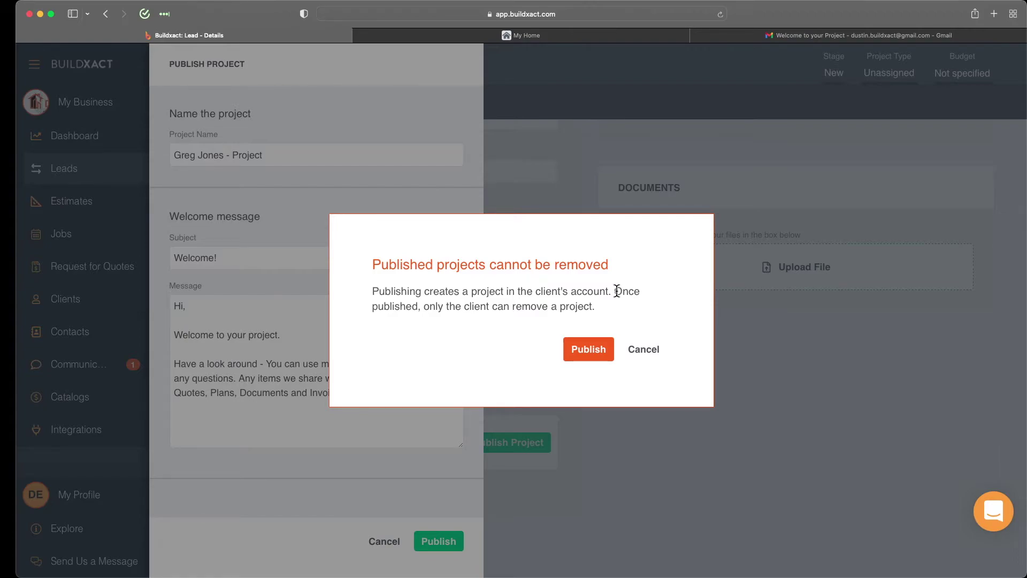
left_click_drag(617, 290, 625, 303)
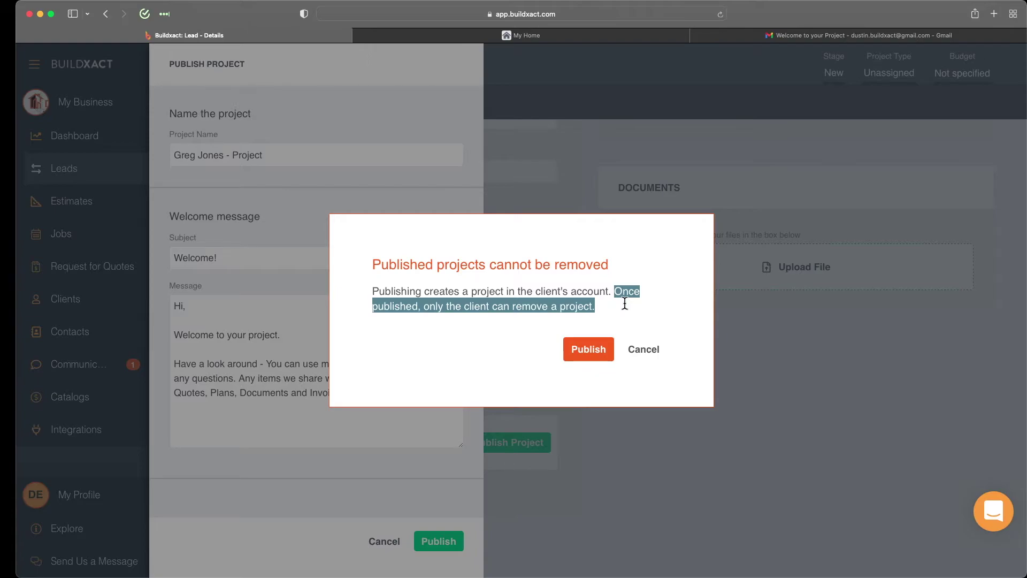
left_click(592, 346)
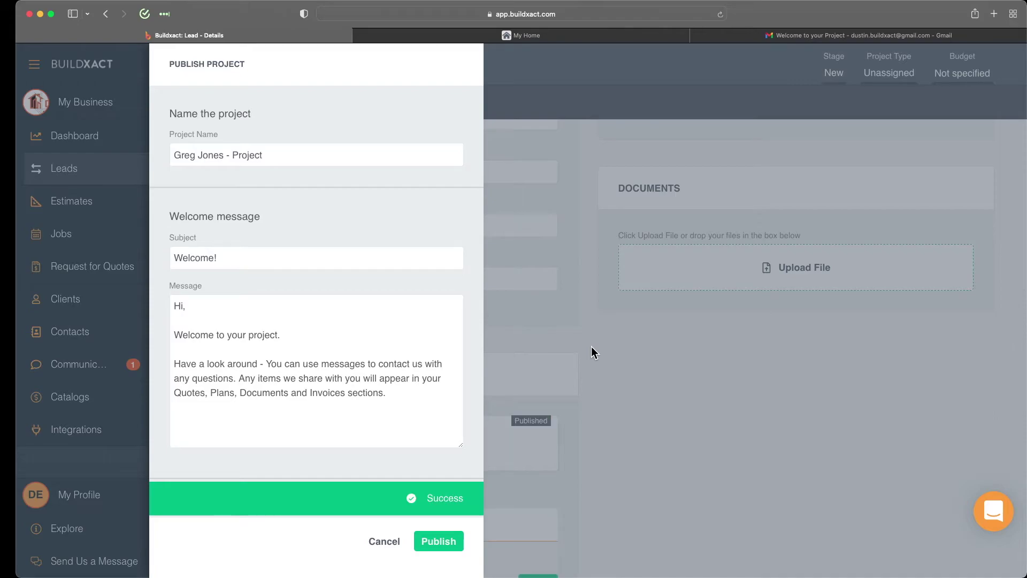
Scroll the Lead Details page to review the Published client project card and Individuals table.
scroll(592, 352, "down", 2)
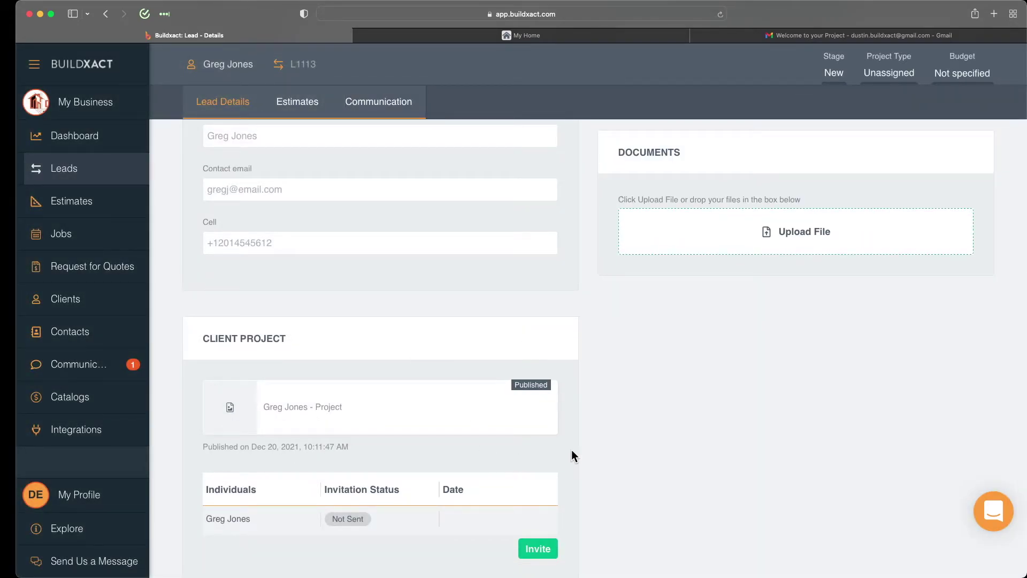
scroll(572, 453, "down", 2)
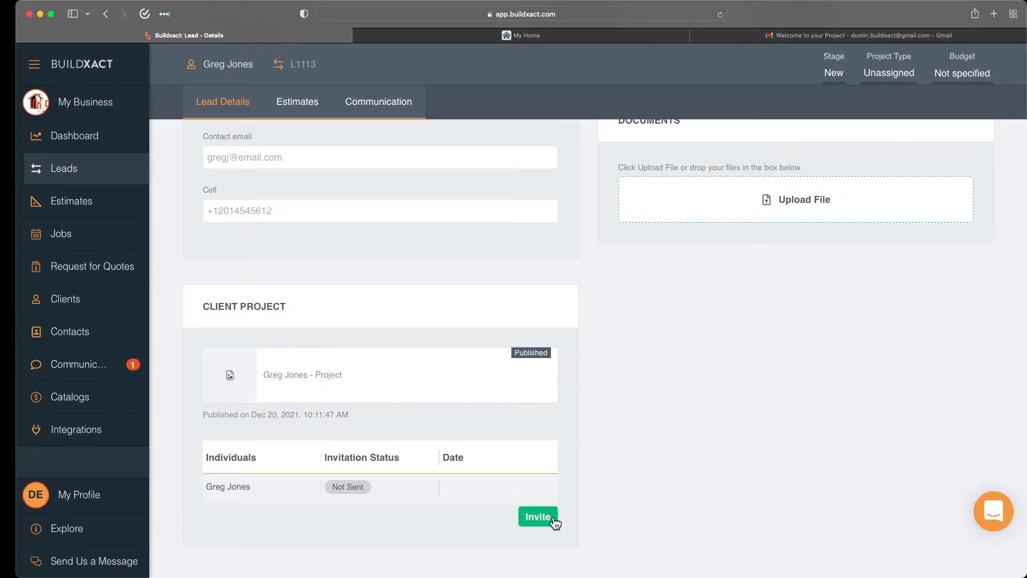
scroll(592, 480, "up", 1)
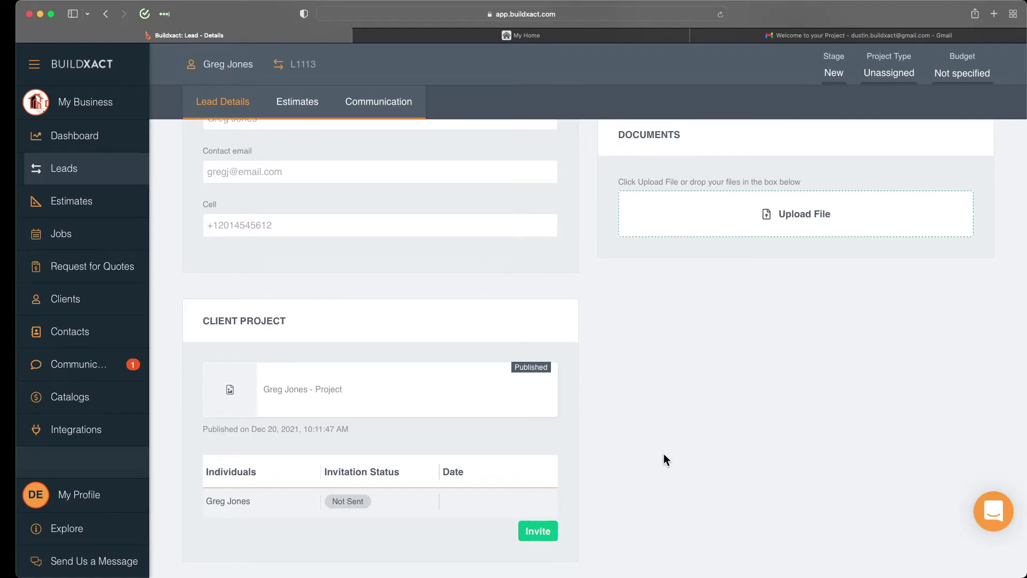
scroll(663, 455, "up", 2)
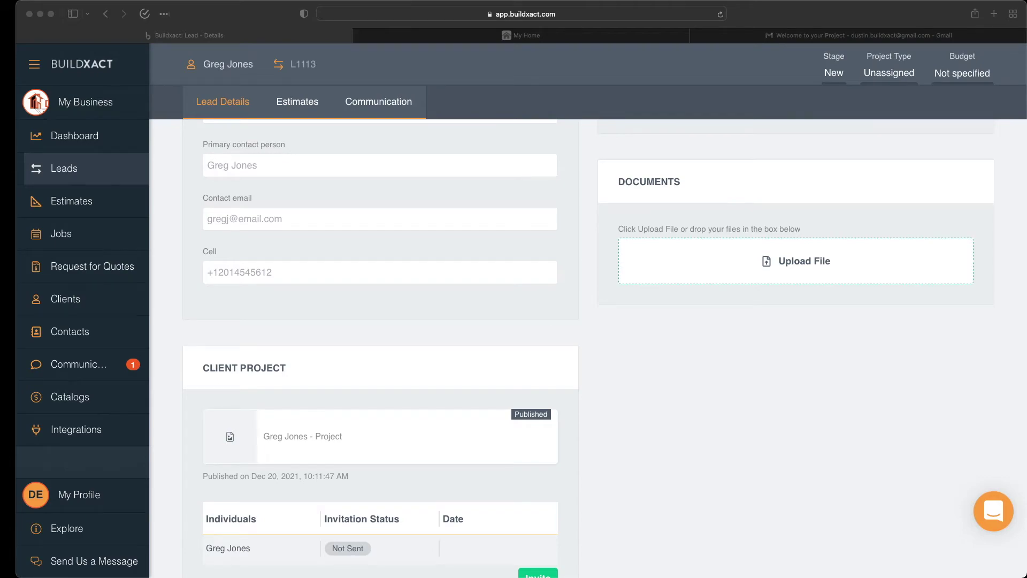
Upload the Miele oven image into a new lead document folder named Kitchen.
left_click(812, 198)
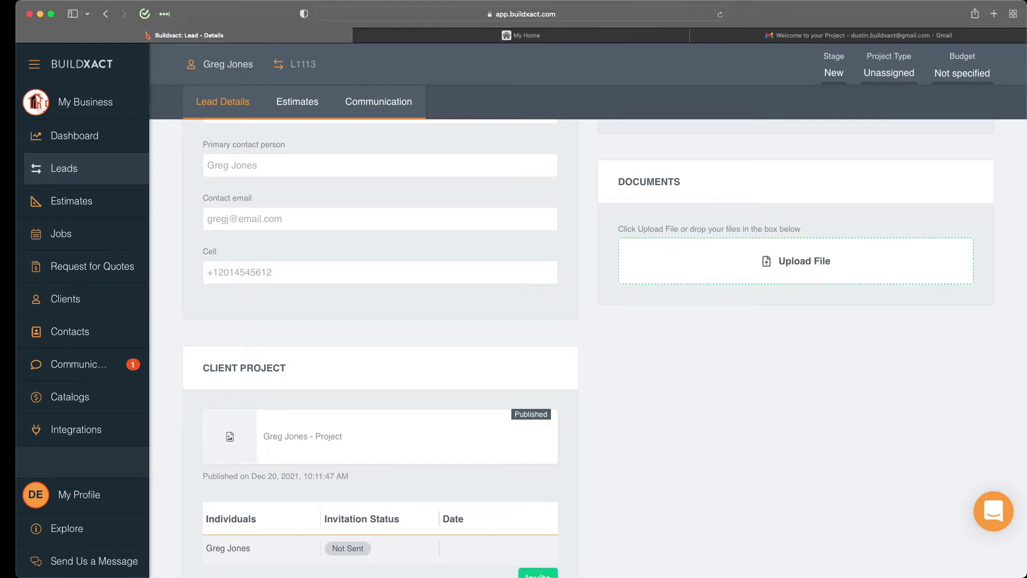
left_click_drag(1025, 511, 769, 258)
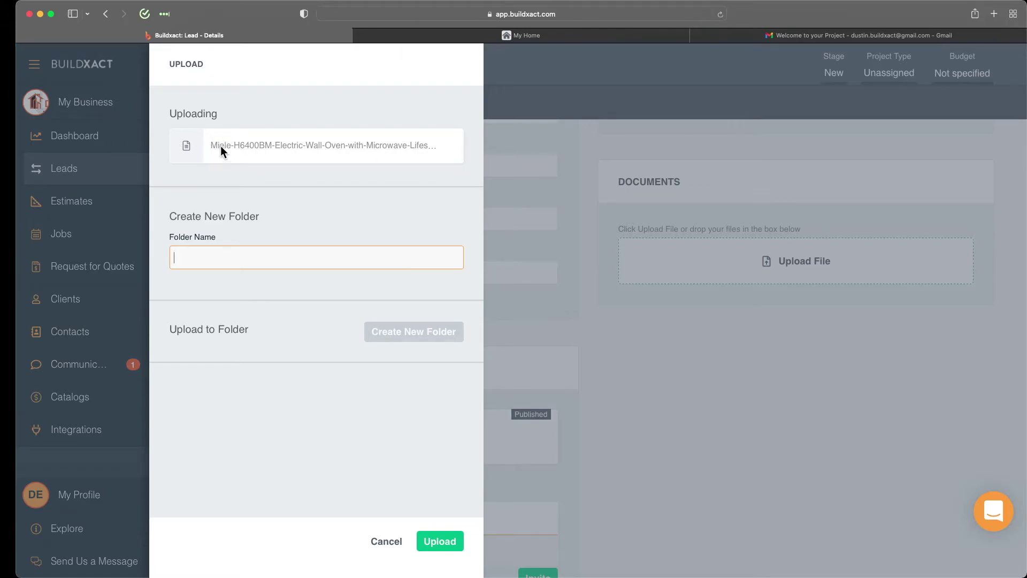
type("Kitchen")
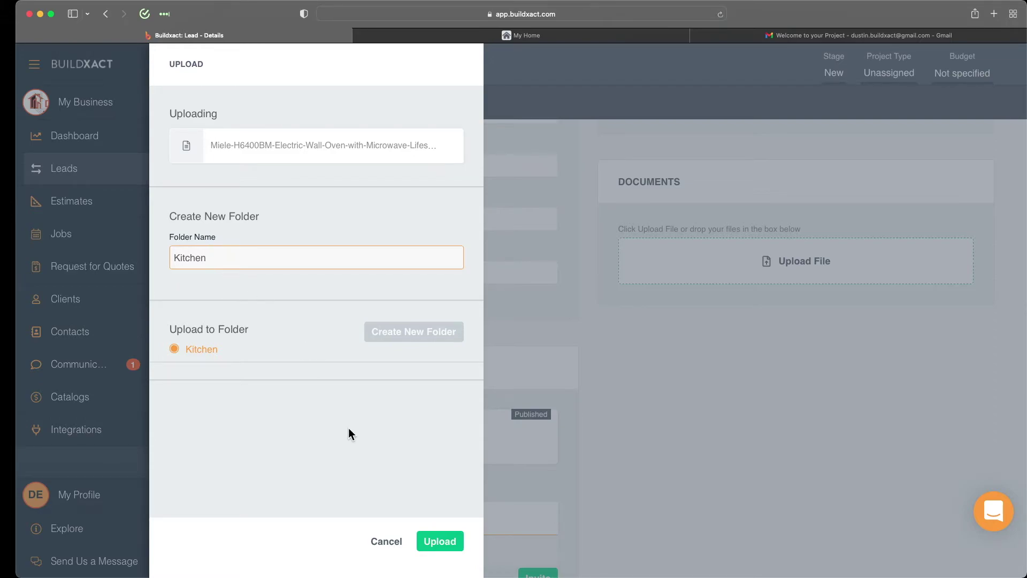
left_click(437, 542)
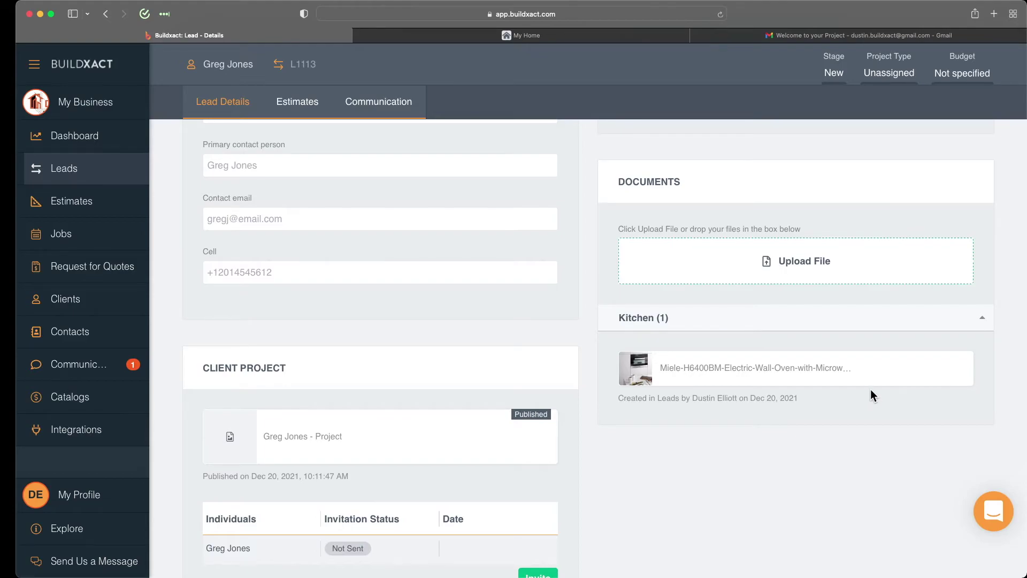
Select the Miele-H6400BM oven file in the Kitchen folder and choose Share.
left_click(862, 380)
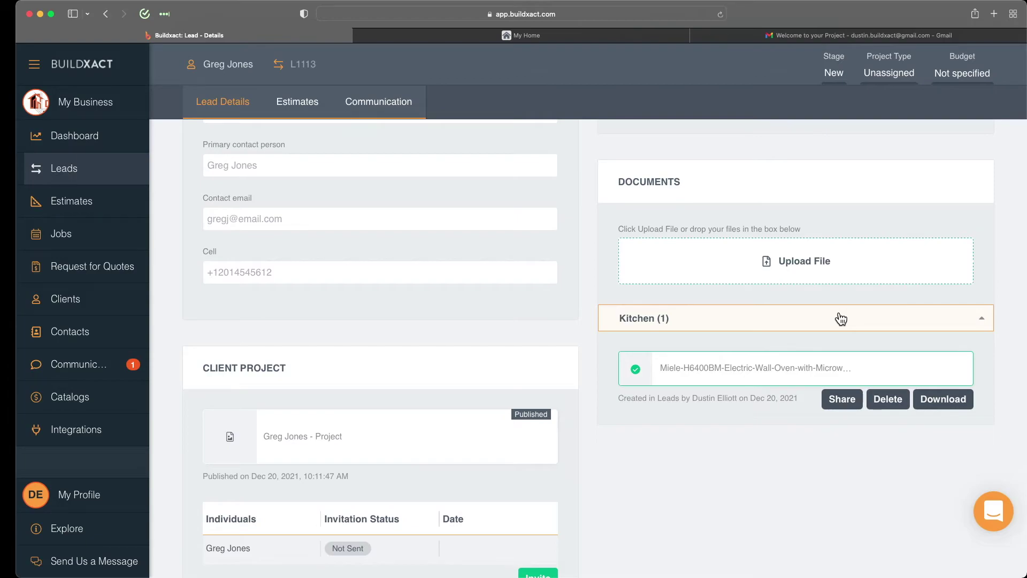
left_click(841, 400)
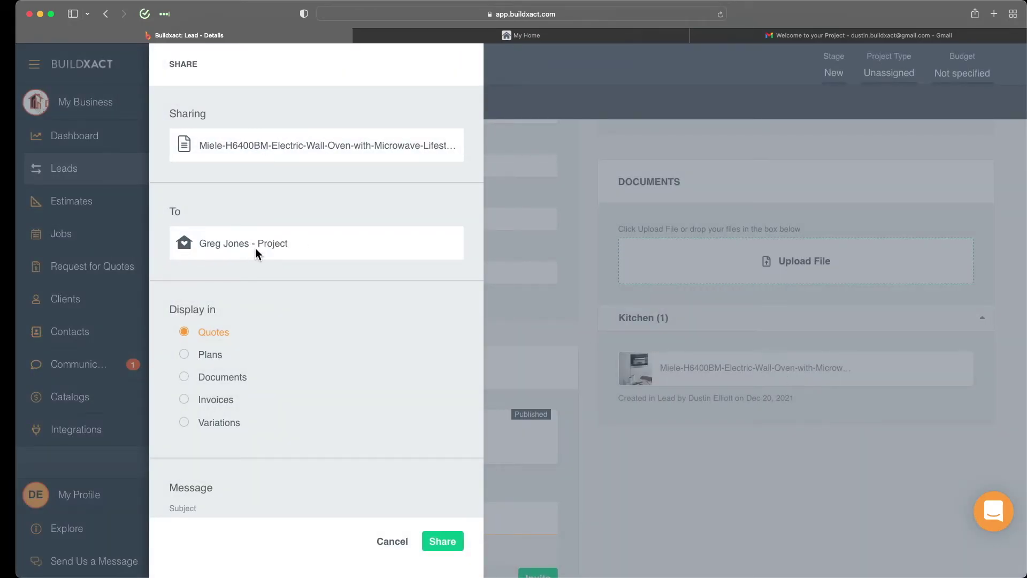
Share the Miele-H6400BM oven file to the client project, confirming the shared-items warning.
scroll(248, 252, "down", 2)
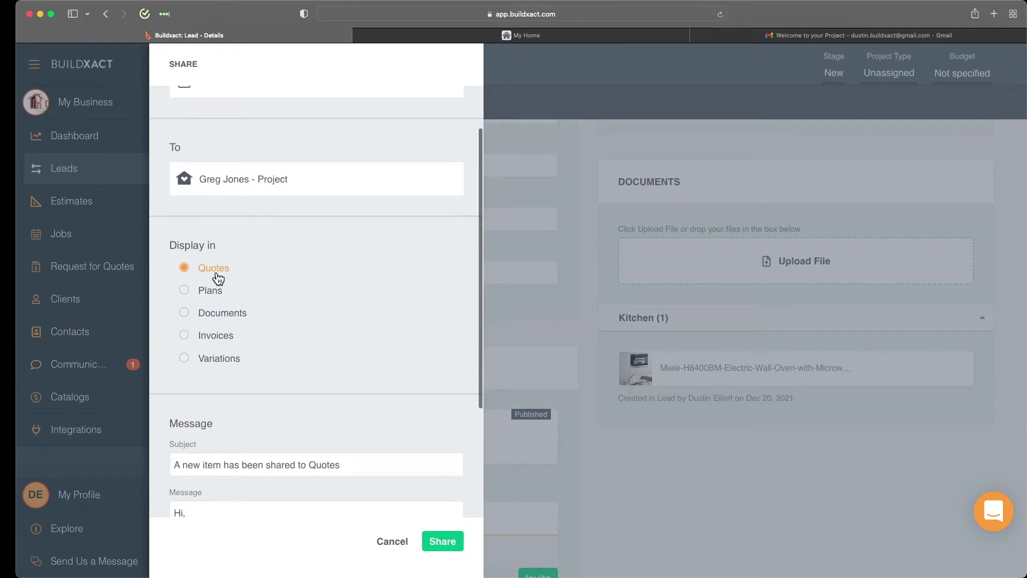
left_click(239, 317)
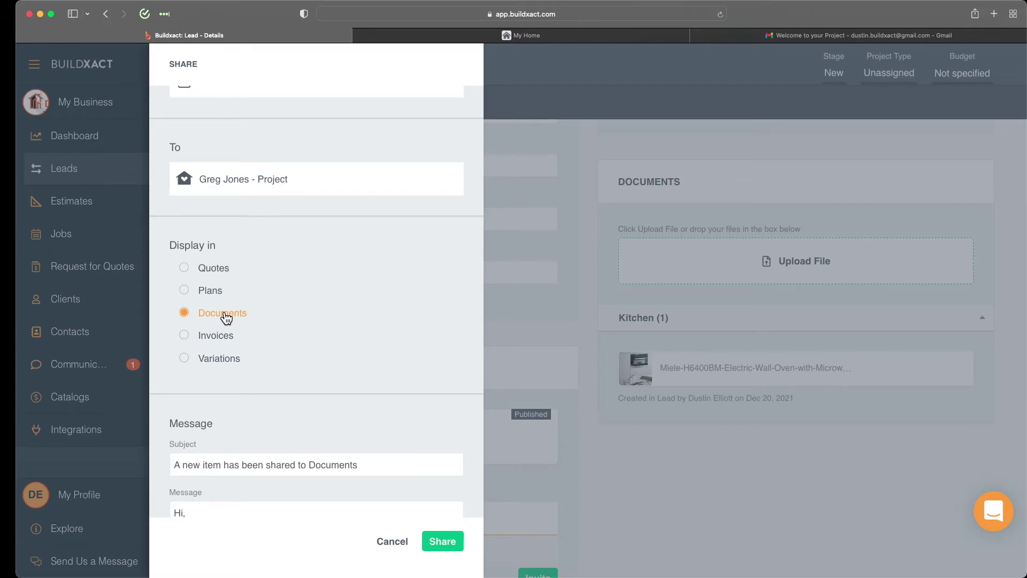
scroll(323, 315, "down", 3)
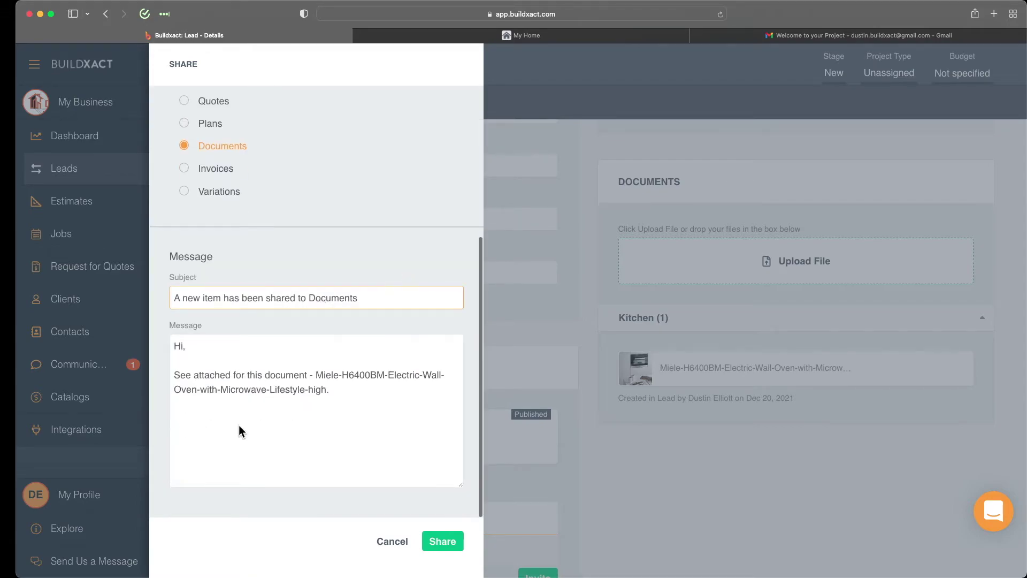
left_click(350, 403)
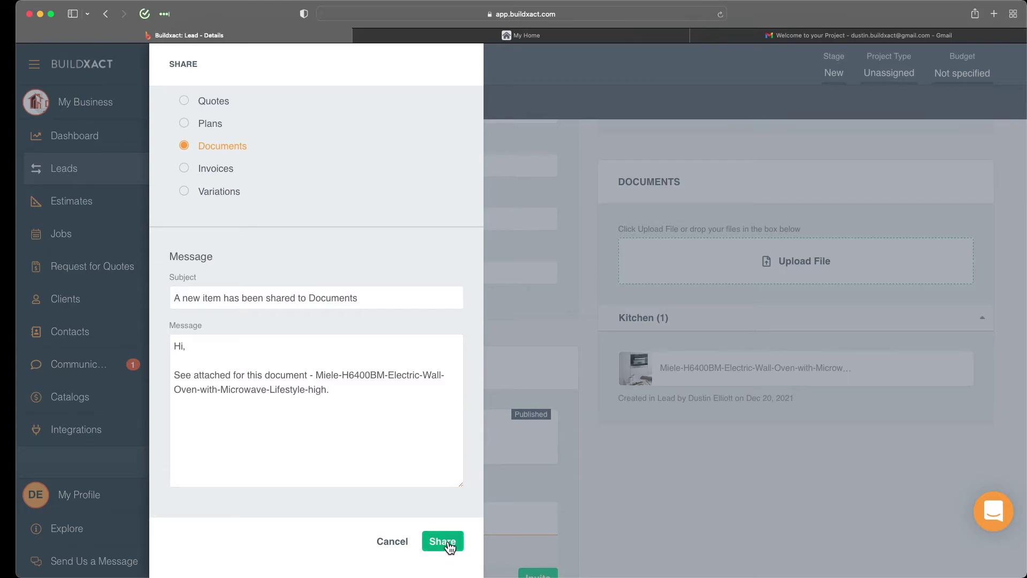
left_click(431, 541)
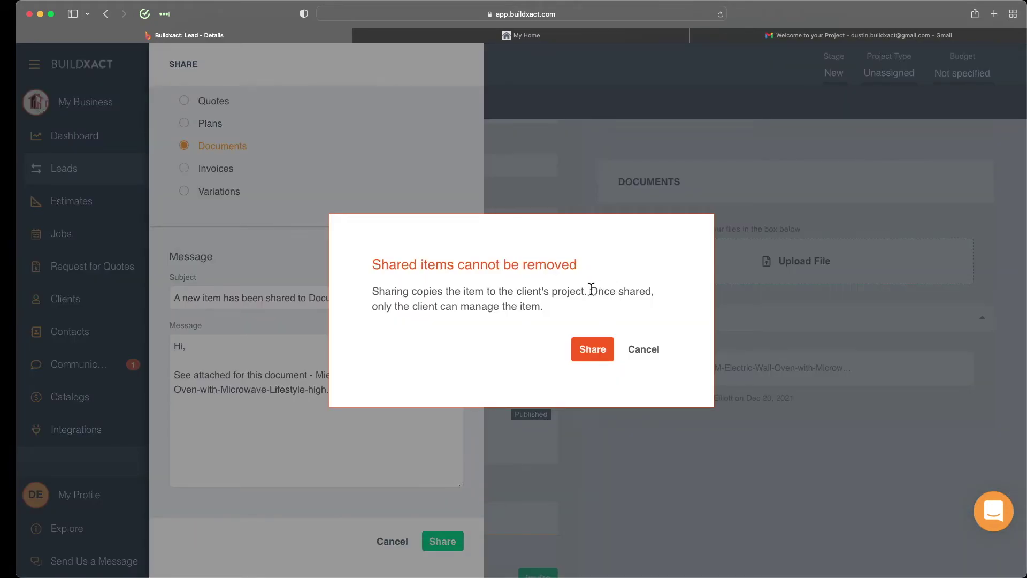
left_click_drag(591, 291, 599, 302)
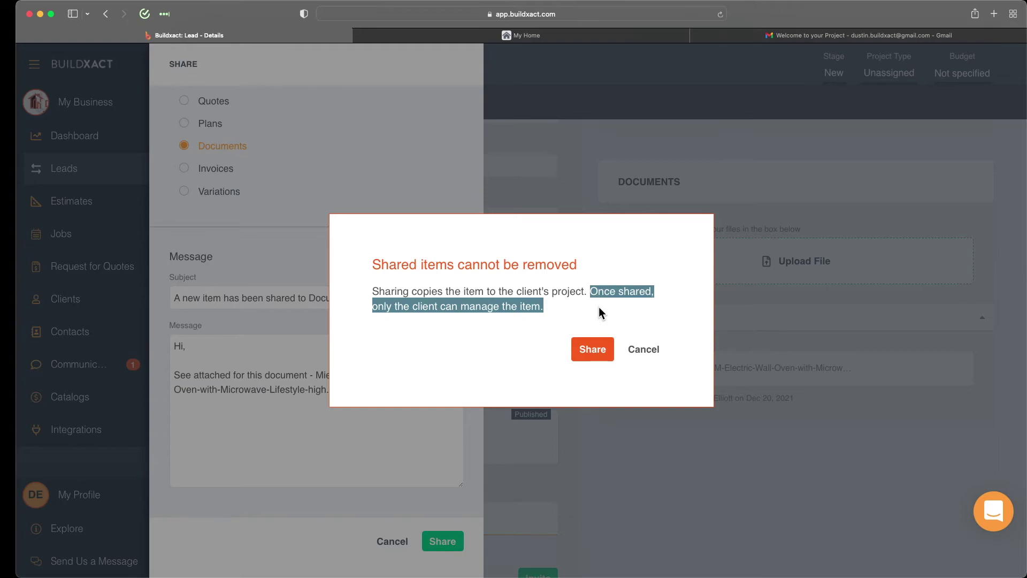
left_click(592, 351)
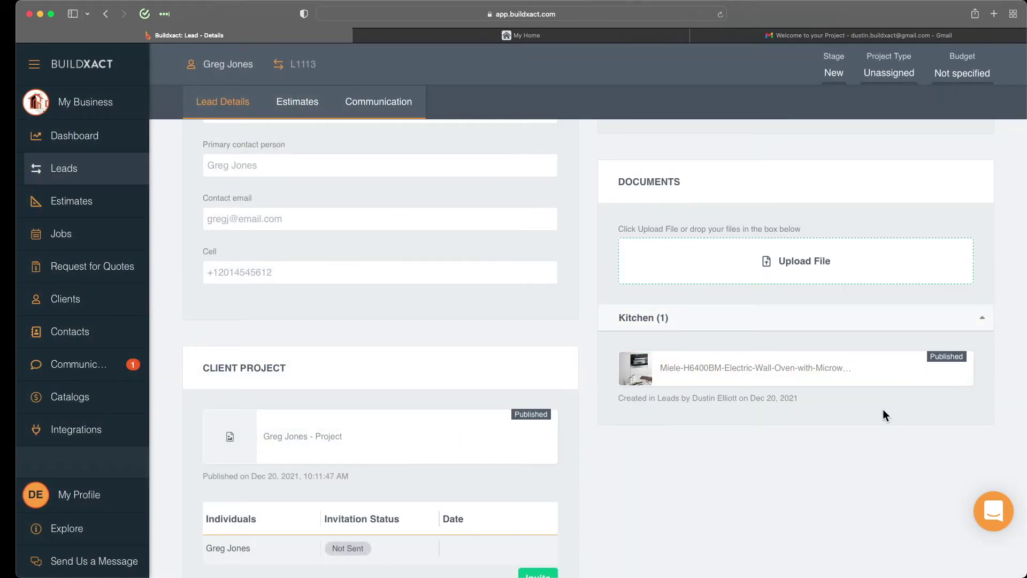
scroll(883, 410, "down", 3)
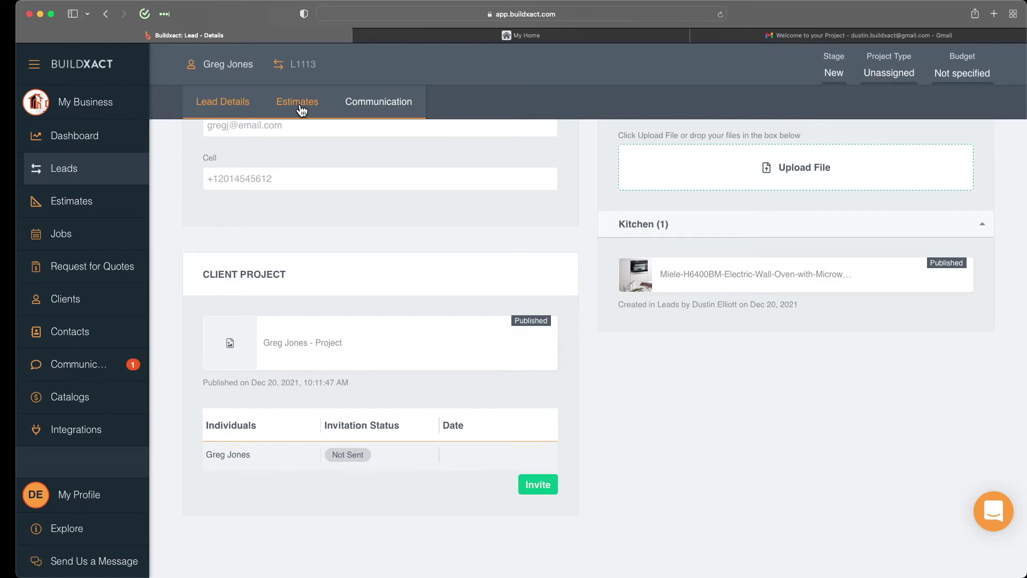
Send the client an 'Invitation to collaborate on your project' for the published client project.
left_click(536, 488)
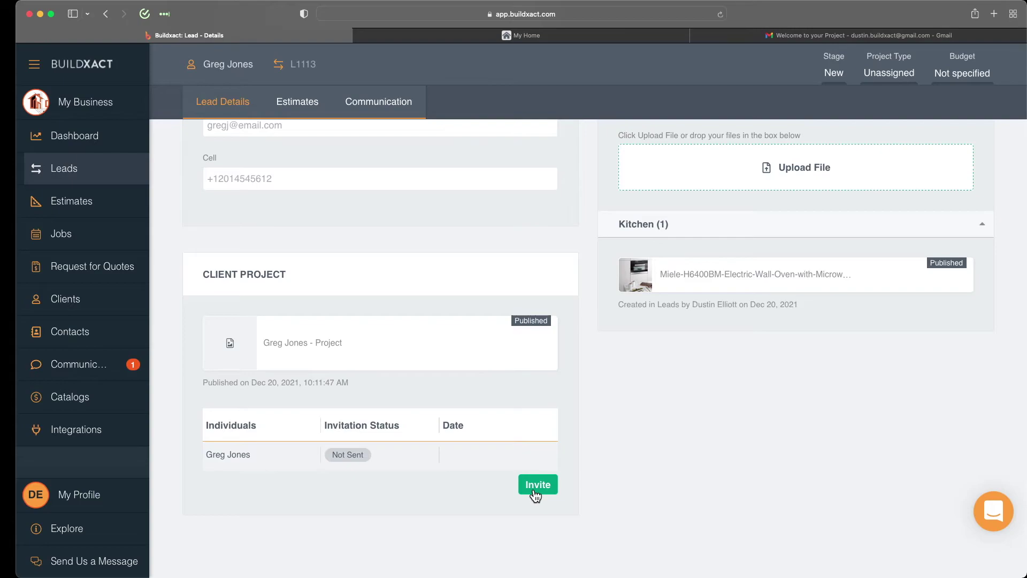
scroll(265, 402, "down", 2)
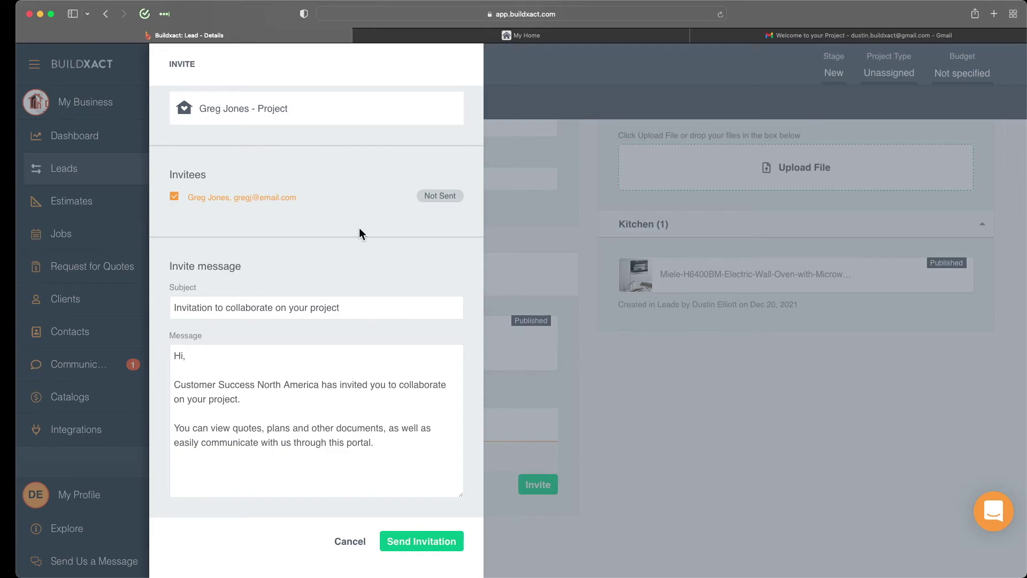
left_click(407, 548)
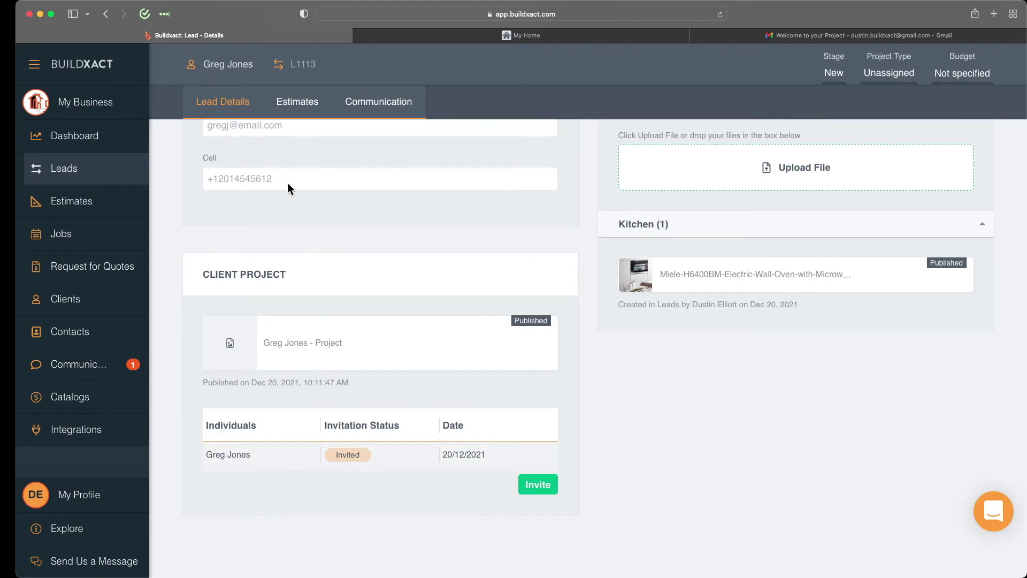
Add a second individual to the client record with first name, last name and e-mail.
left_click(219, 66)
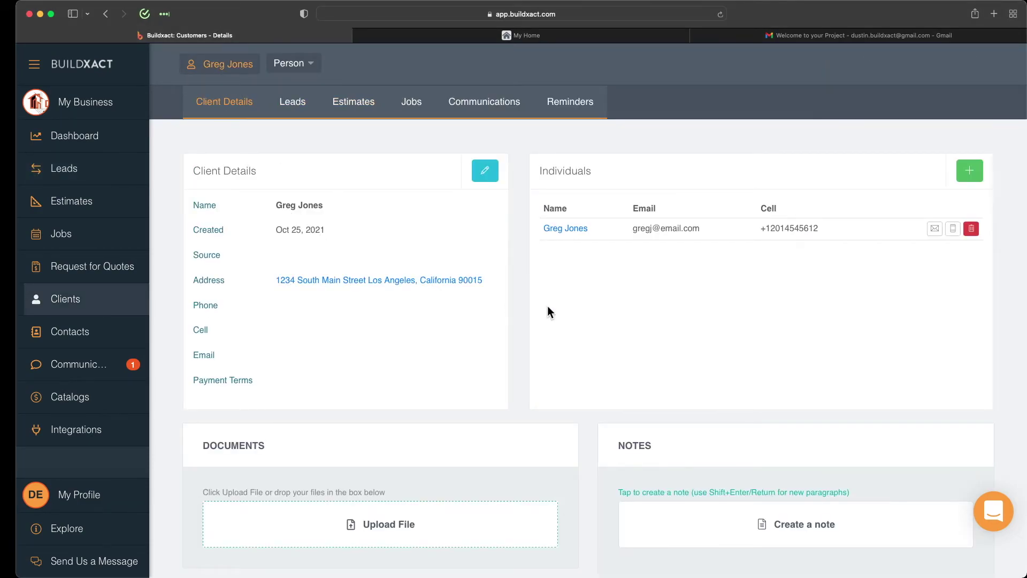
left_click(969, 171)
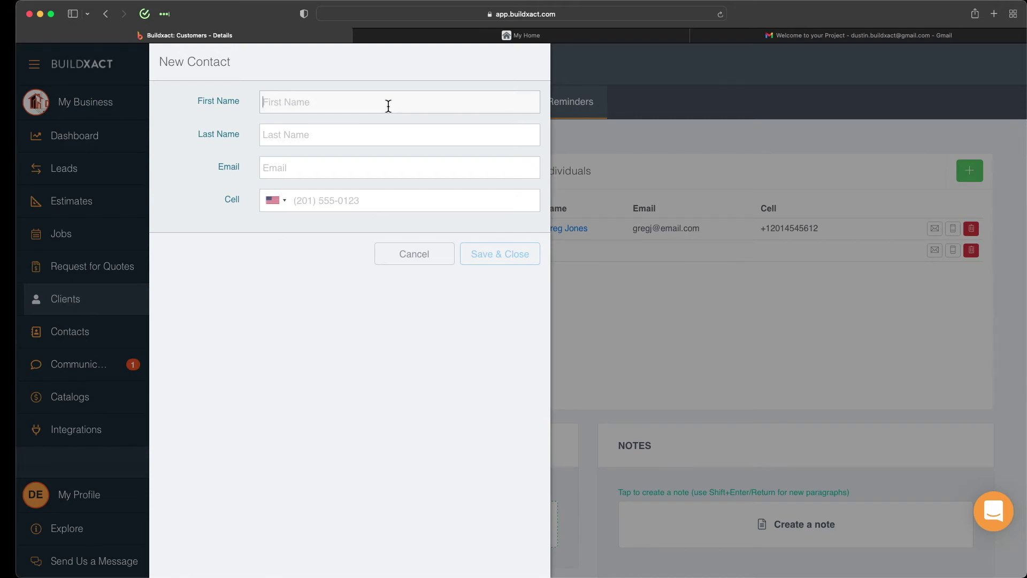
type("Mrs")
key("Tab")
type("Jones")
left_click(503, 262)
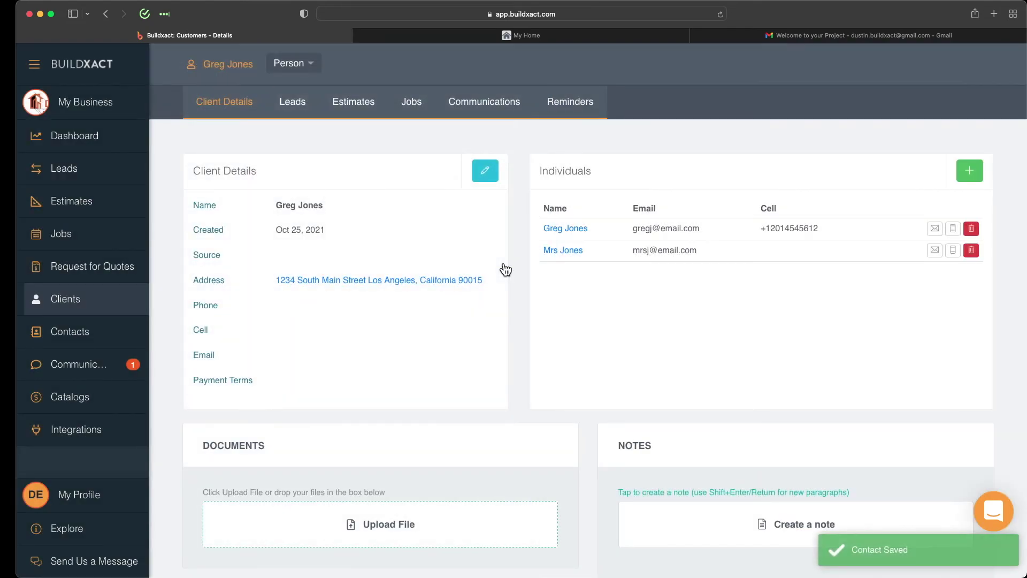
Review lead L1113's client project individuals, then switch to the Gmail welcome email.
left_click(292, 101)
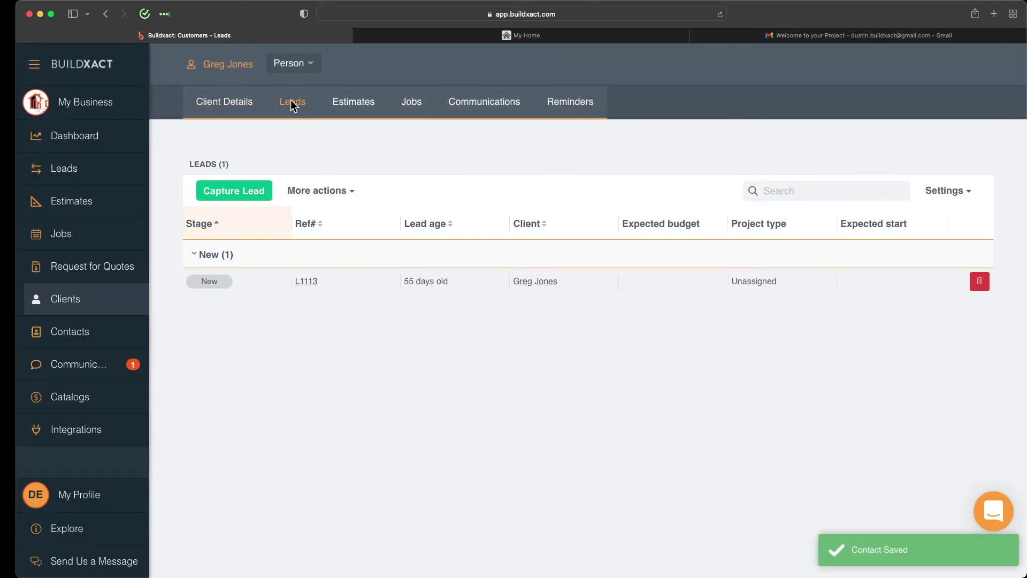
left_click(307, 282)
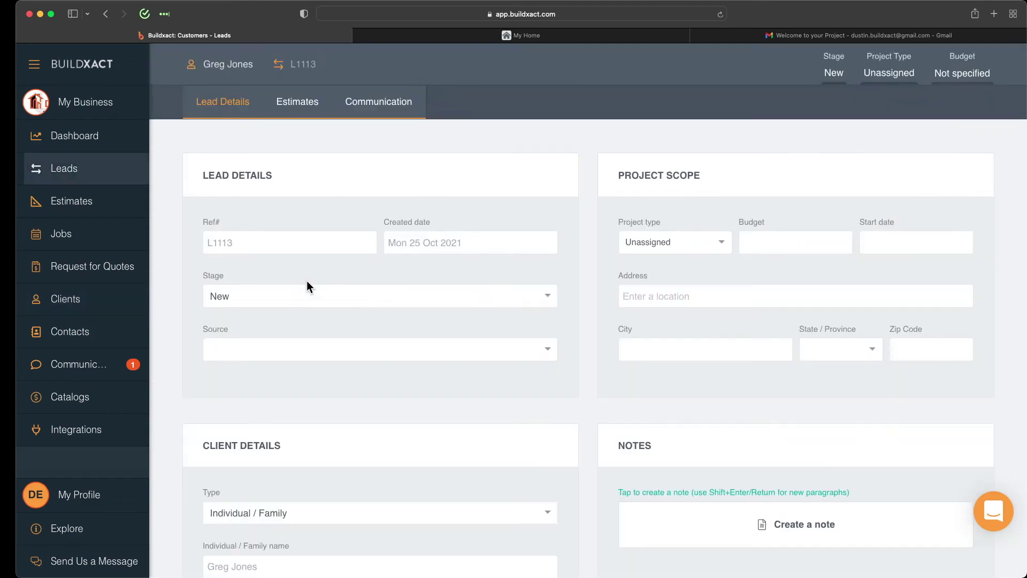
scroll(306, 286, "down", 3)
scroll(307, 280, "down", 5)
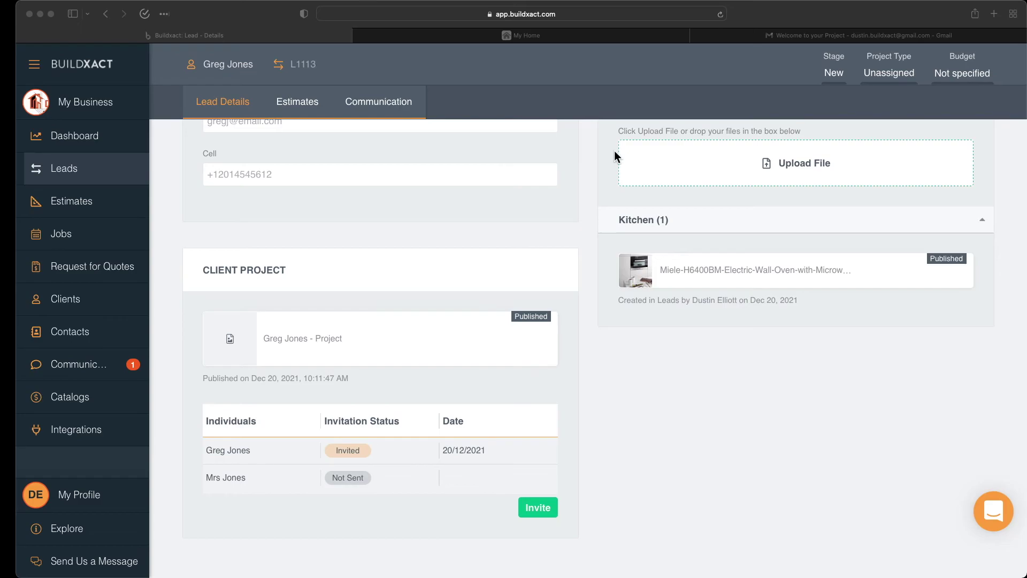
left_click(767, 36)
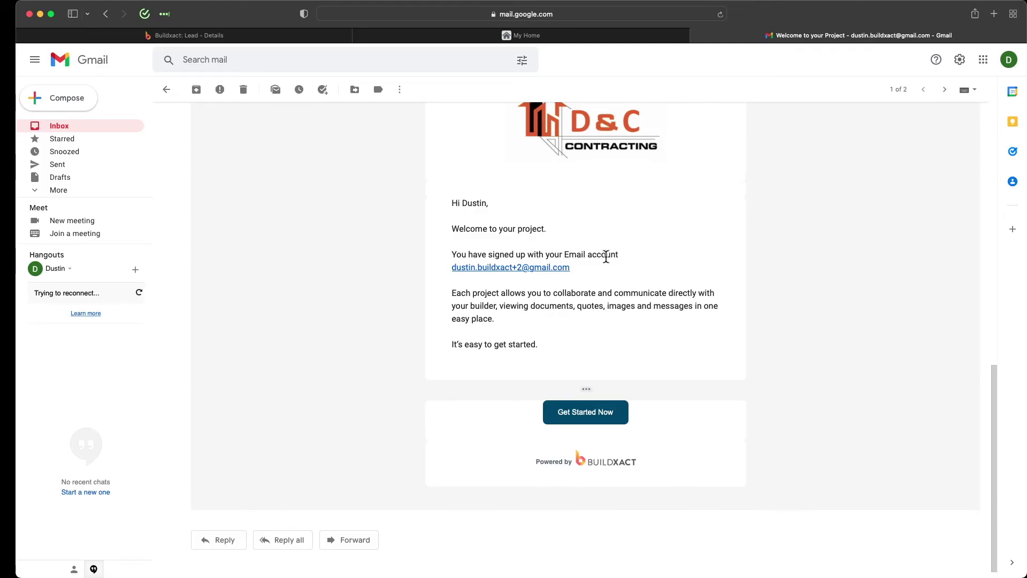
Read the 'Welcome to your Project' email, then move to the MyHome client portal.
scroll(606, 256, "up", 2)
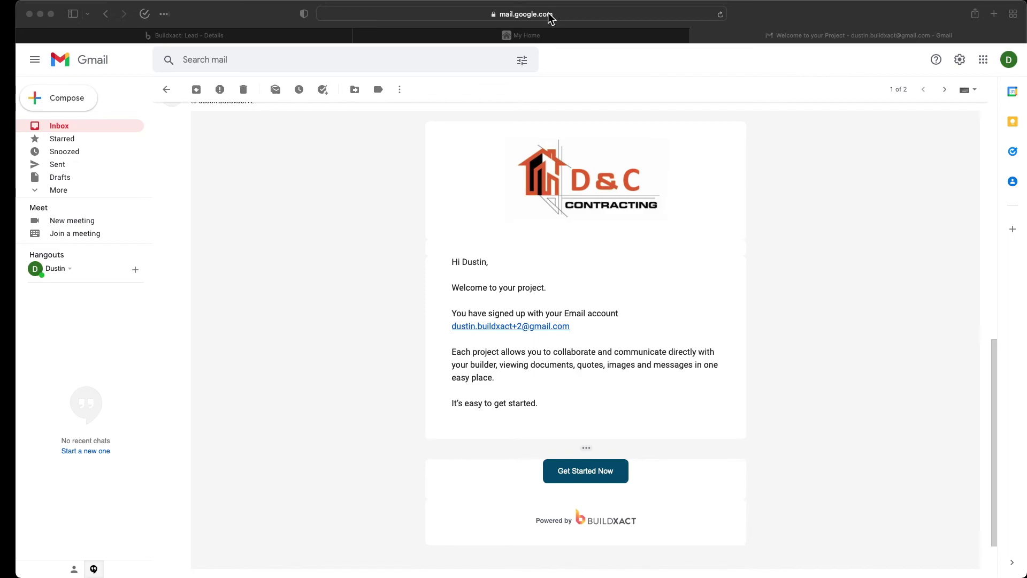
left_click(536, 34)
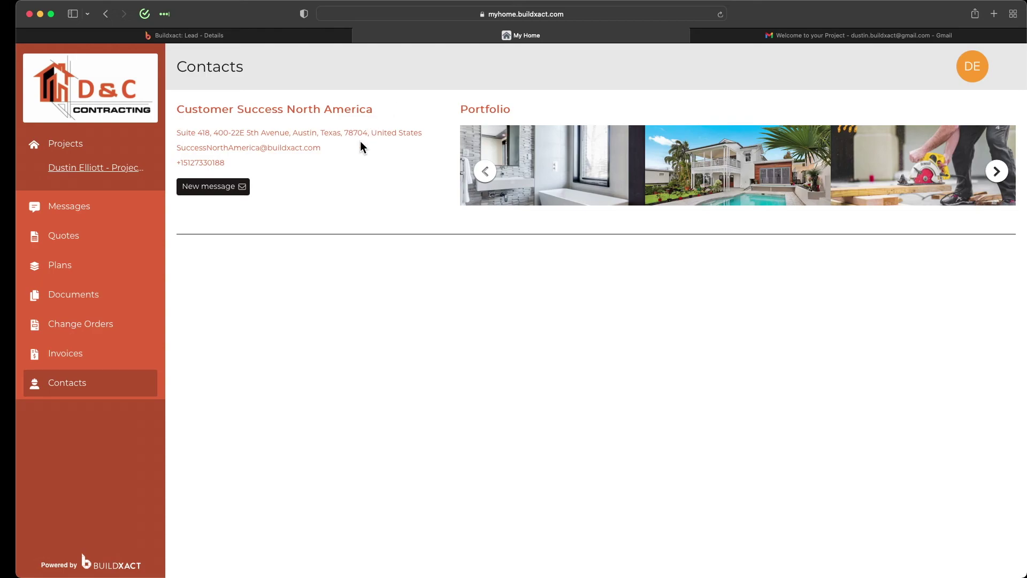
View the portal's My Settings page, then return to the lead details page.
left_click(975, 74)
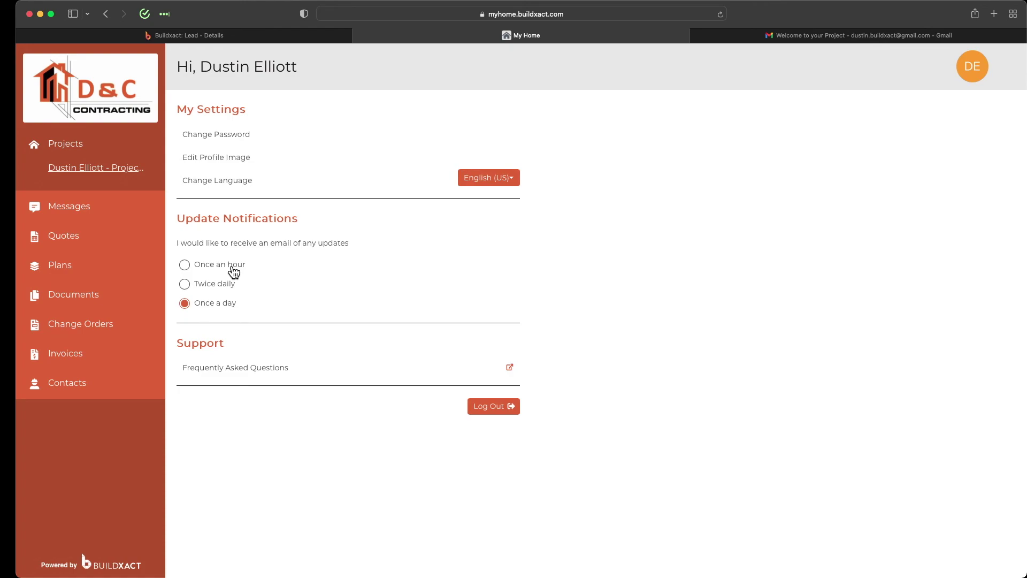
left_click(205, 39)
Review the lead's two conversations, then go to the company-wide Communications > Conversations list.
scroll(548, 262, "up", 10)
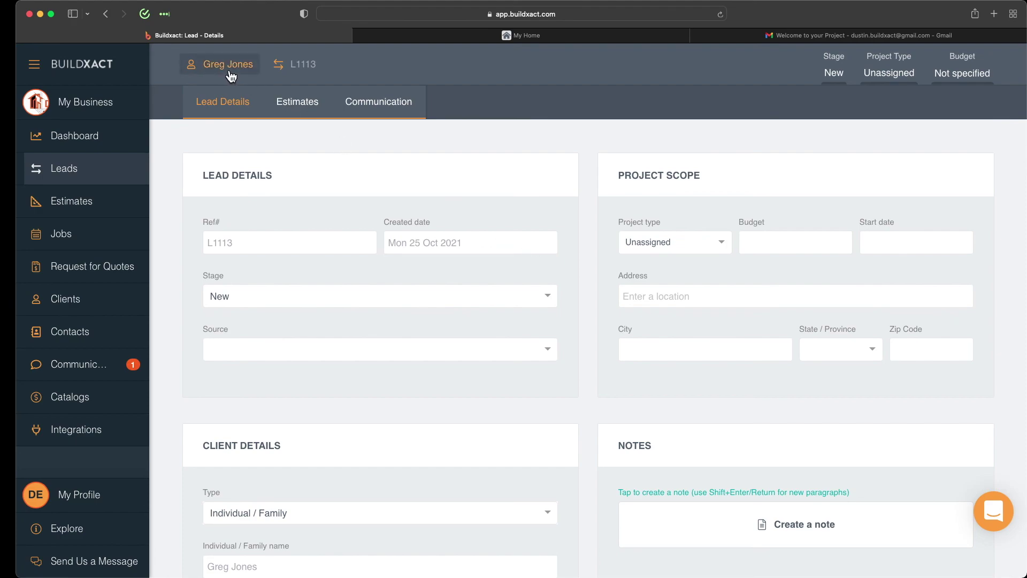
left_click(362, 105)
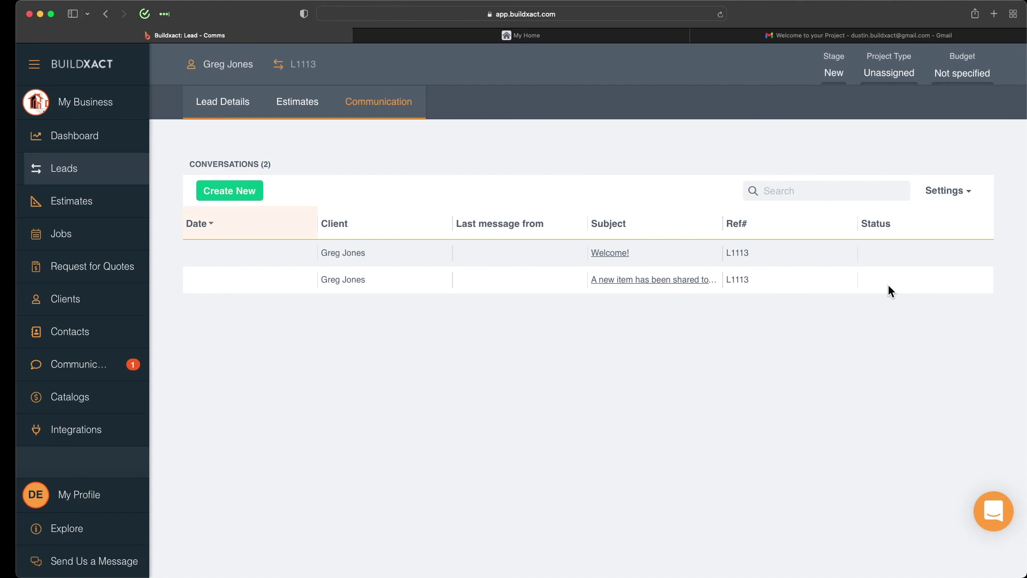
left_click(78, 368)
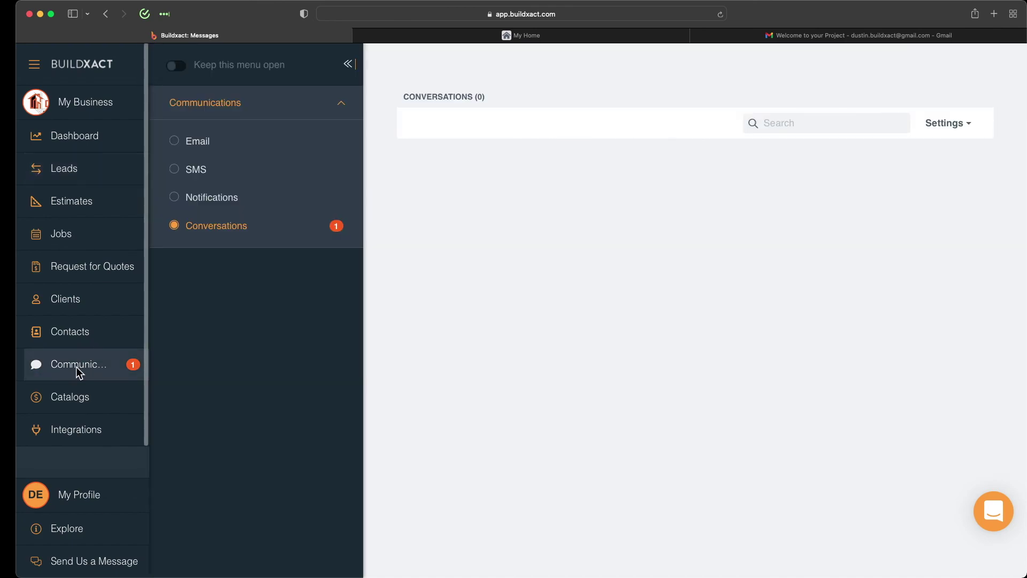